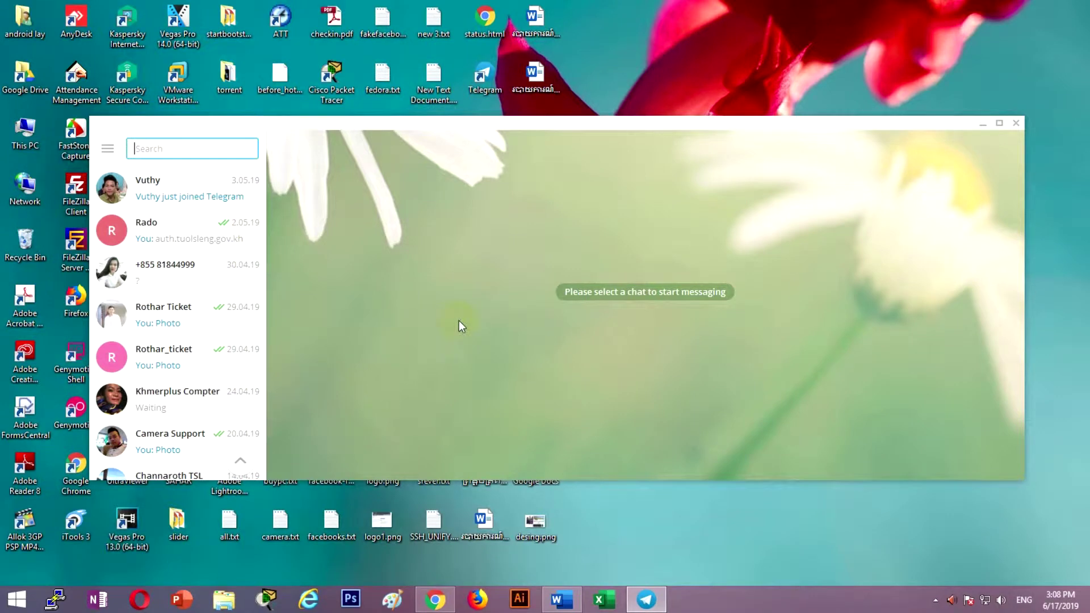
- Open the Registry Editor by running regedit
key(super+r)
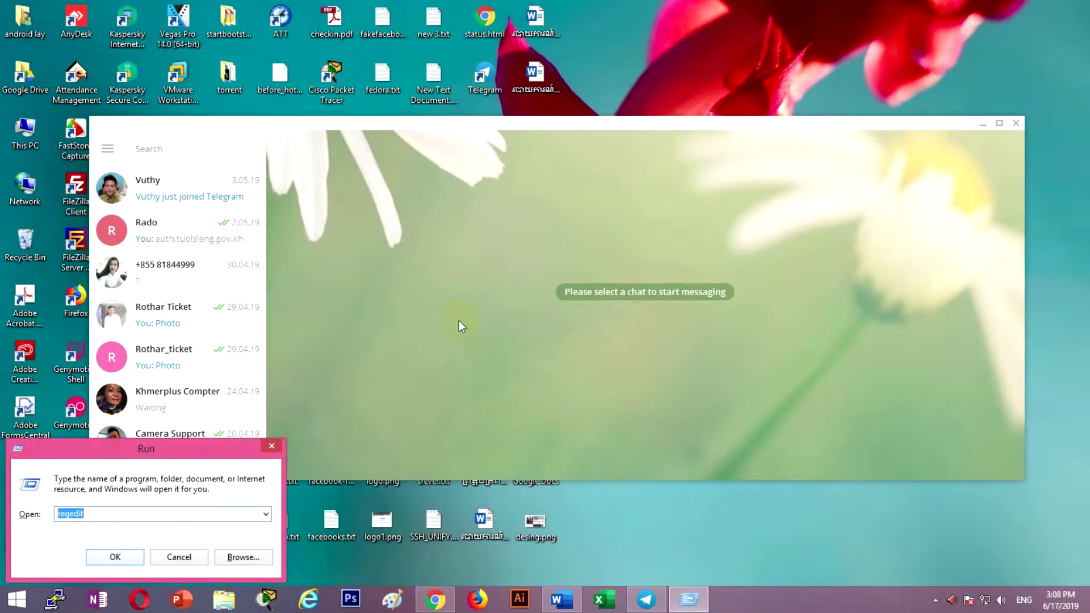
text(re)
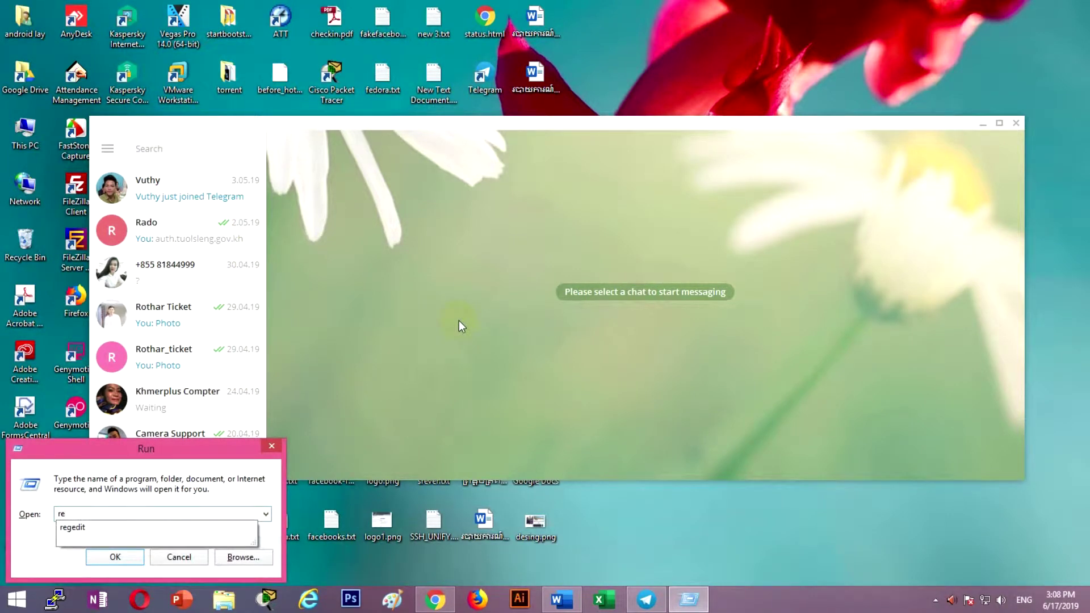
text(gedit)
key(Return)
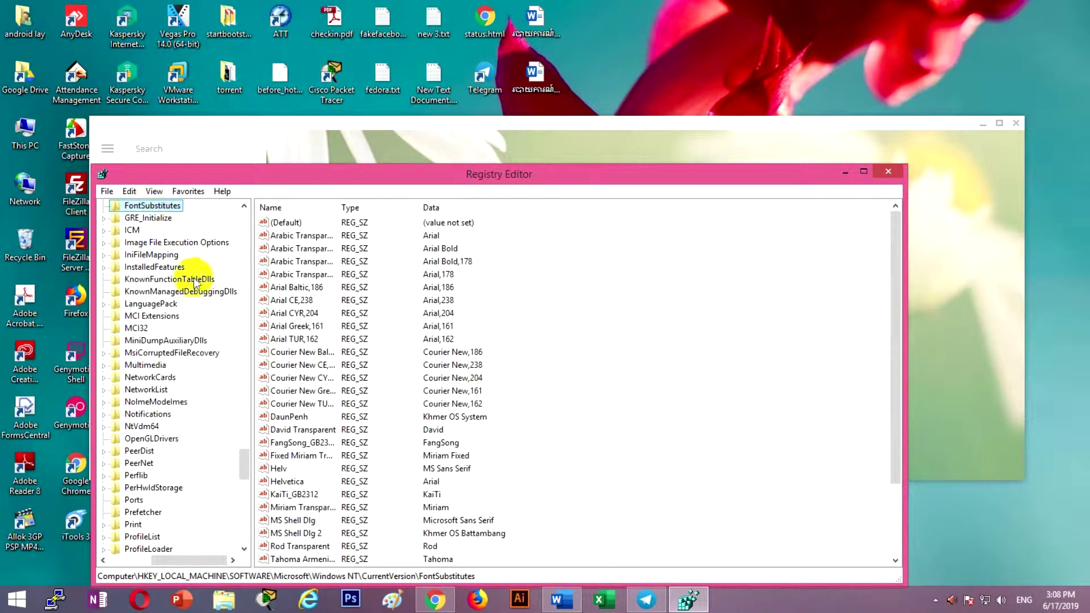
scroll(216, 355, down, 8)
scroll(217, 355, down, 2)
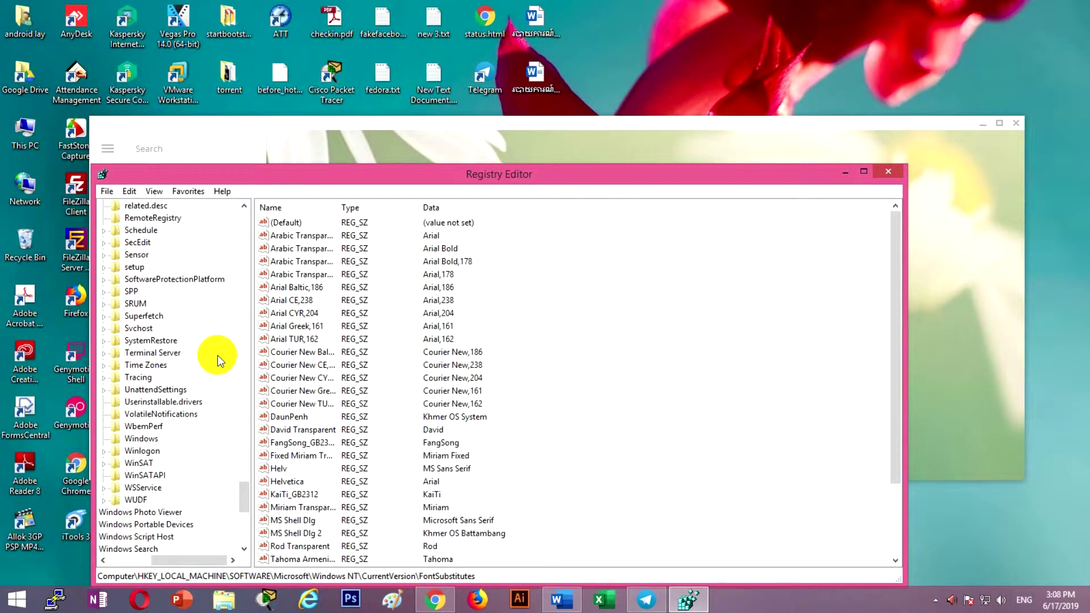
scroll(217, 356, down, 2)
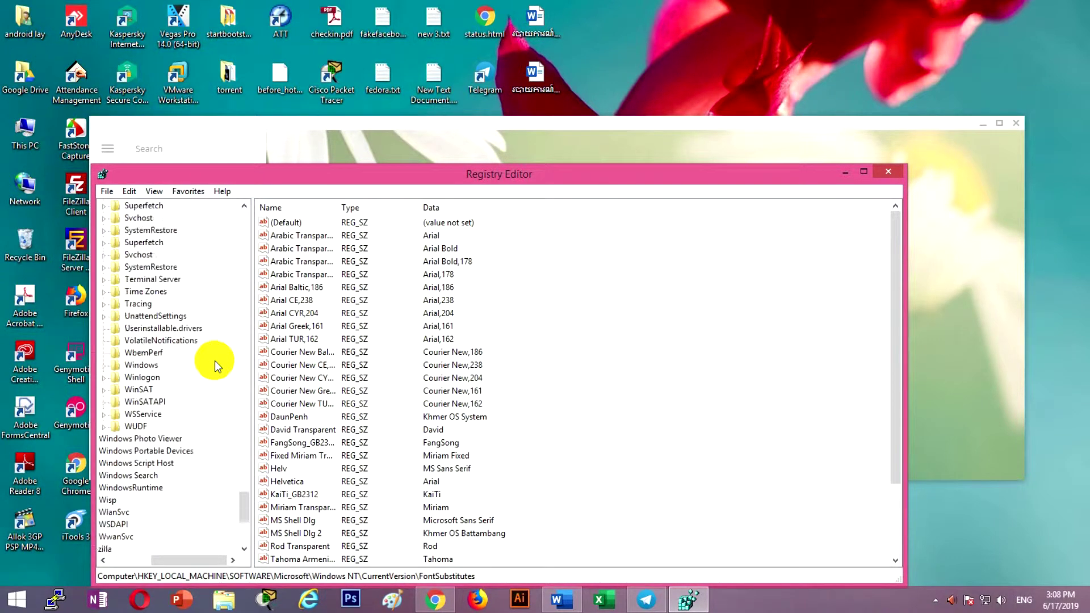
scroll(215, 360, up, 18)
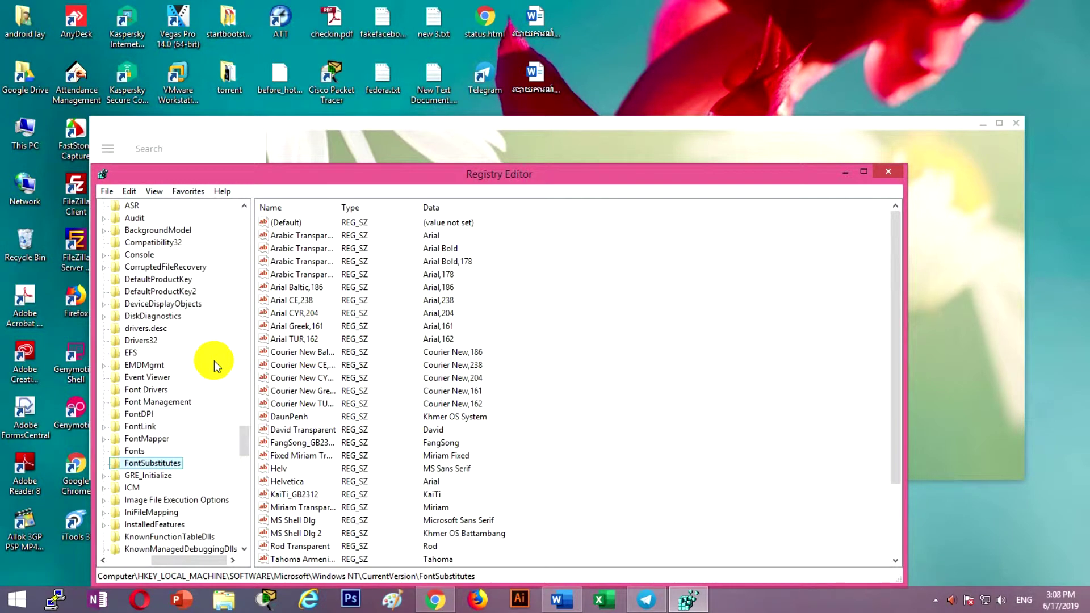
scroll(213, 360, up, 4)
scroll(213, 360, down, 4)
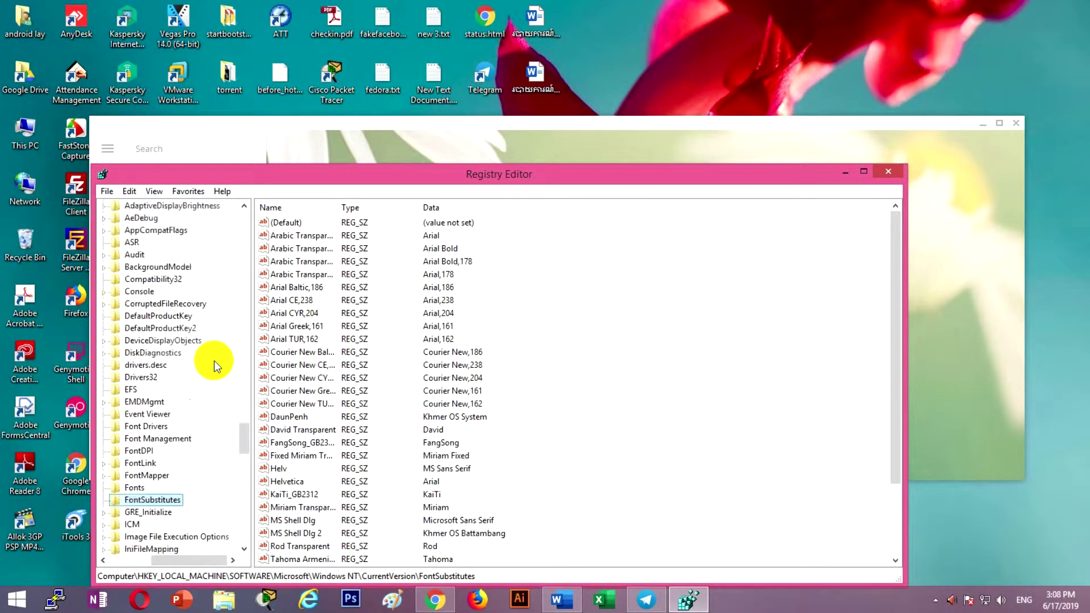
- Open the MS Shell Dlg 2 string of the FontSubstitutes key and select its value data
click(352, 455)
scroll(332, 488, down, 3)
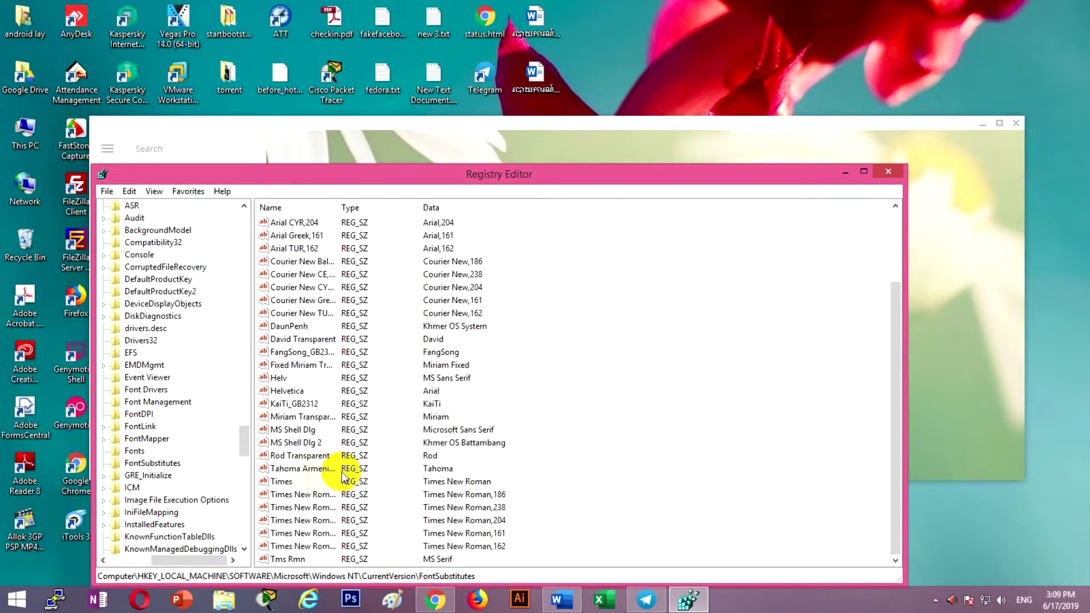
click(307, 494)
click(308, 444)
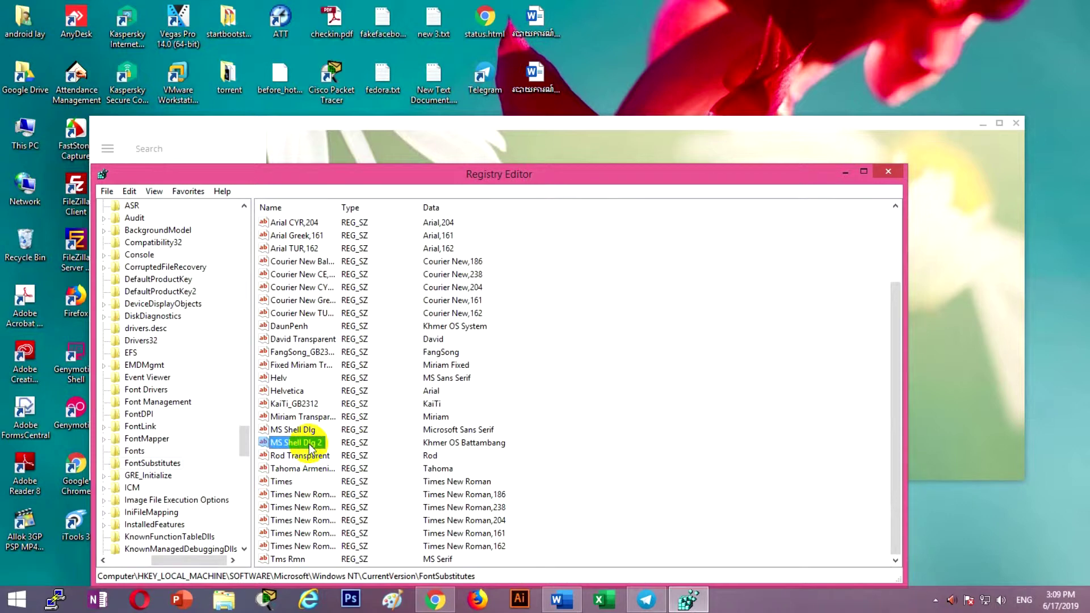
double_click(309, 444)
click(229, 306)
drag(228, 305, 141, 304)
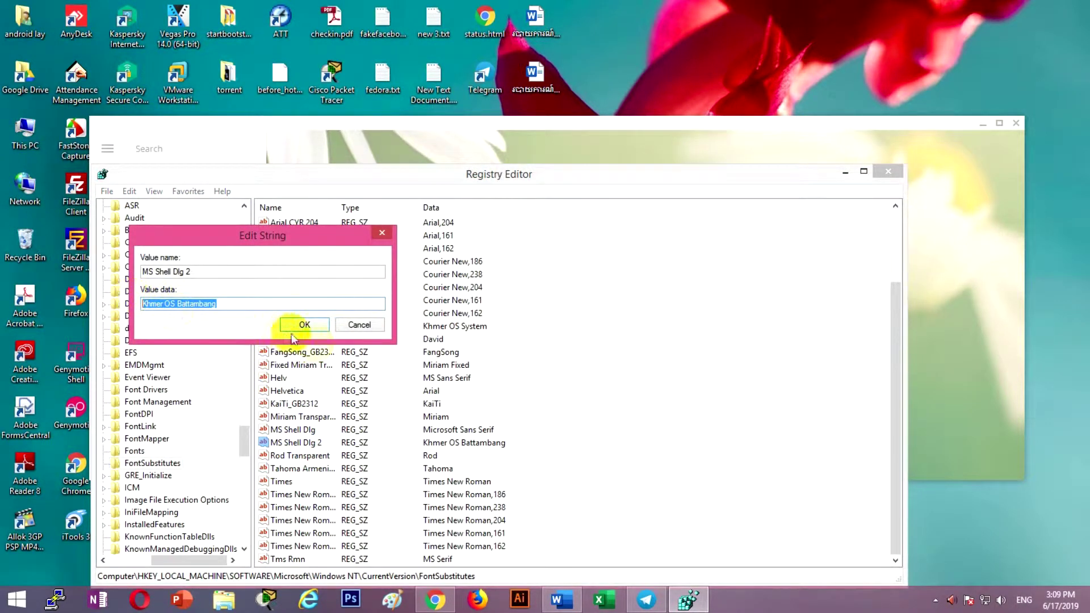
- Open a blank Notepad document by running notepad
key(super+r)
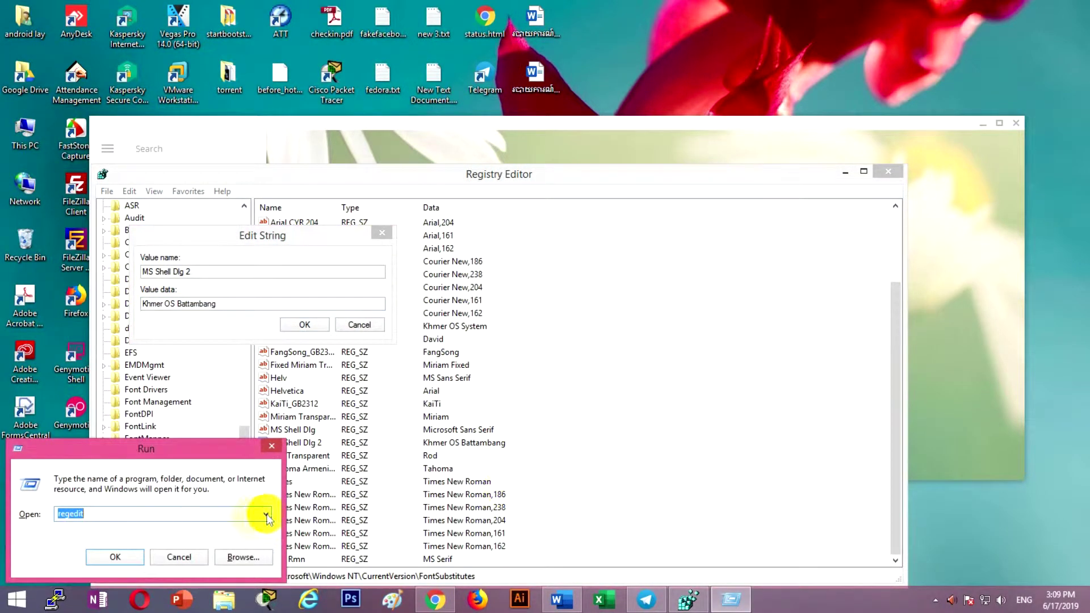
text(not)
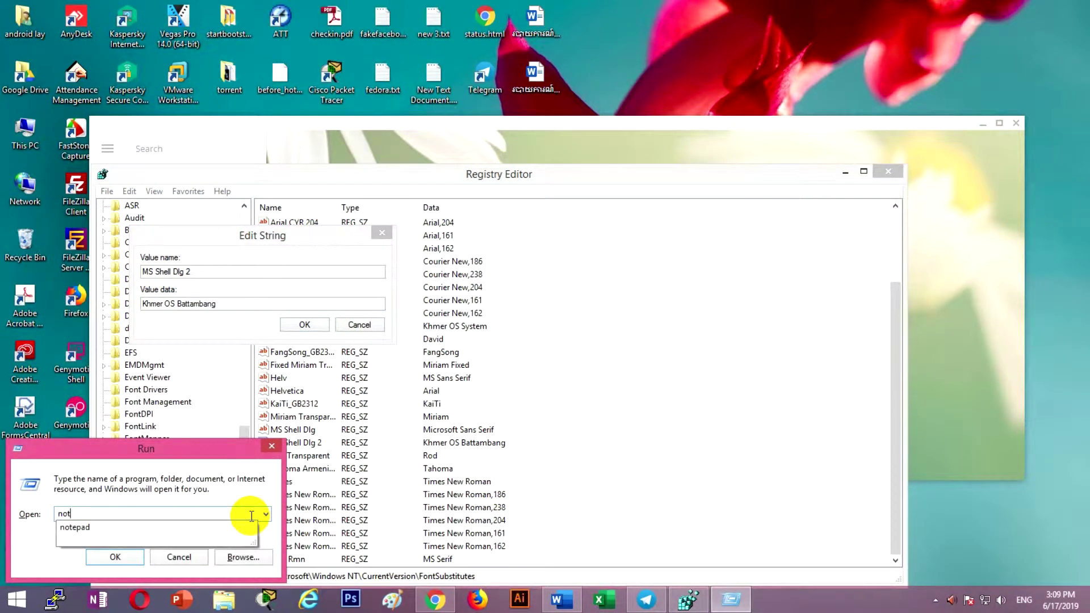
text(e)
key(Return)
key(Return)
click(252, 515)
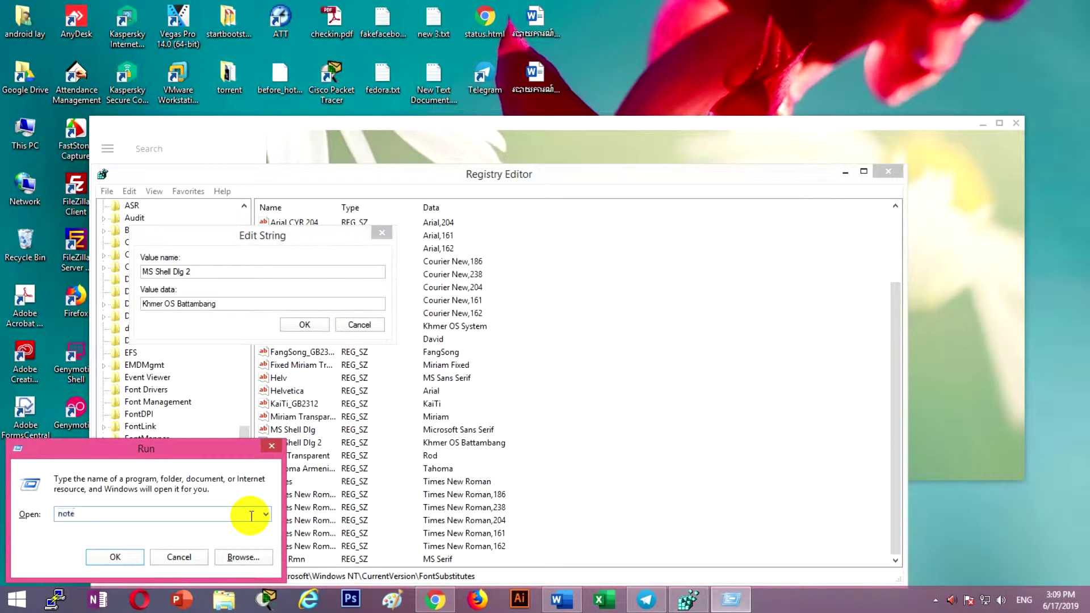
key(BackSpace)
key(BackSpace)
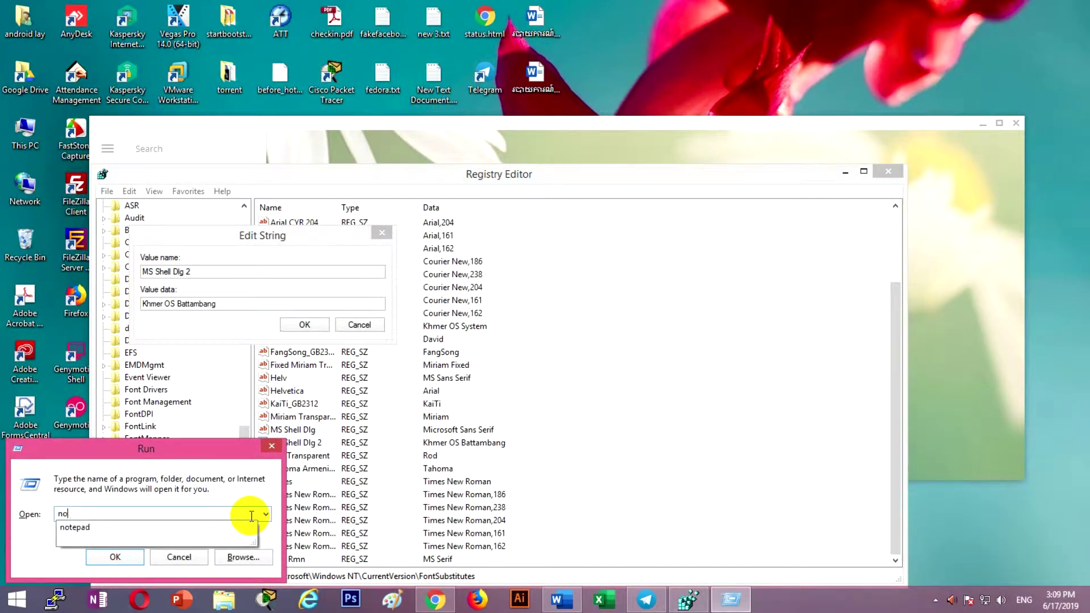
key(Down)
key(Return)
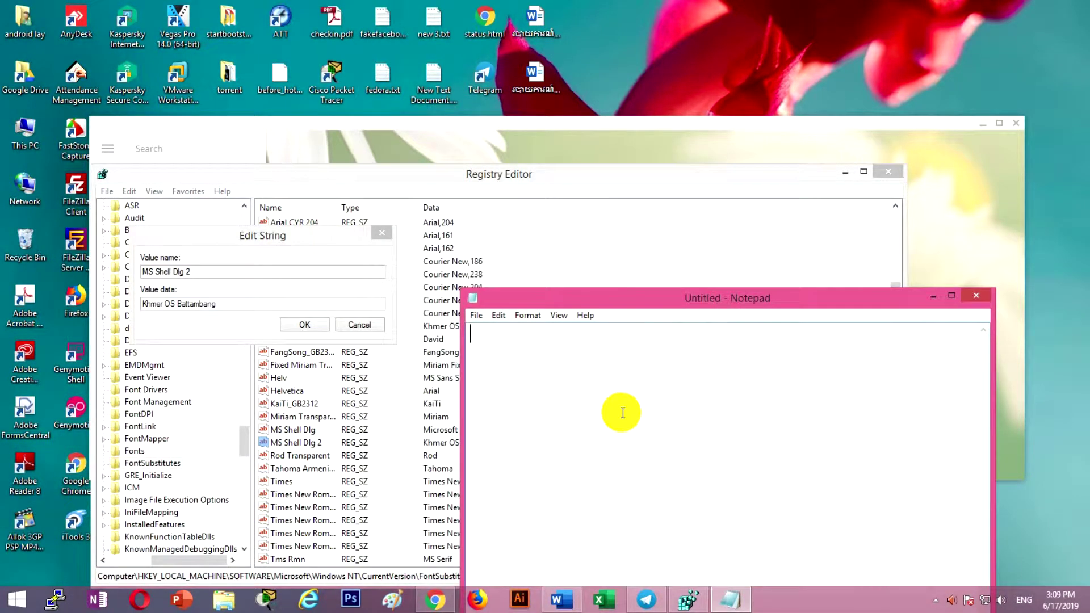
- Write the first instructions in Notepad on three lines: "Run", "type: regedit" and "and Enter"
text(Run)
key(Return)
text(type: ref)
key(BackSpace)
text(get)
key(BackSpace)
text(dit )
text(and )
text(Enter)
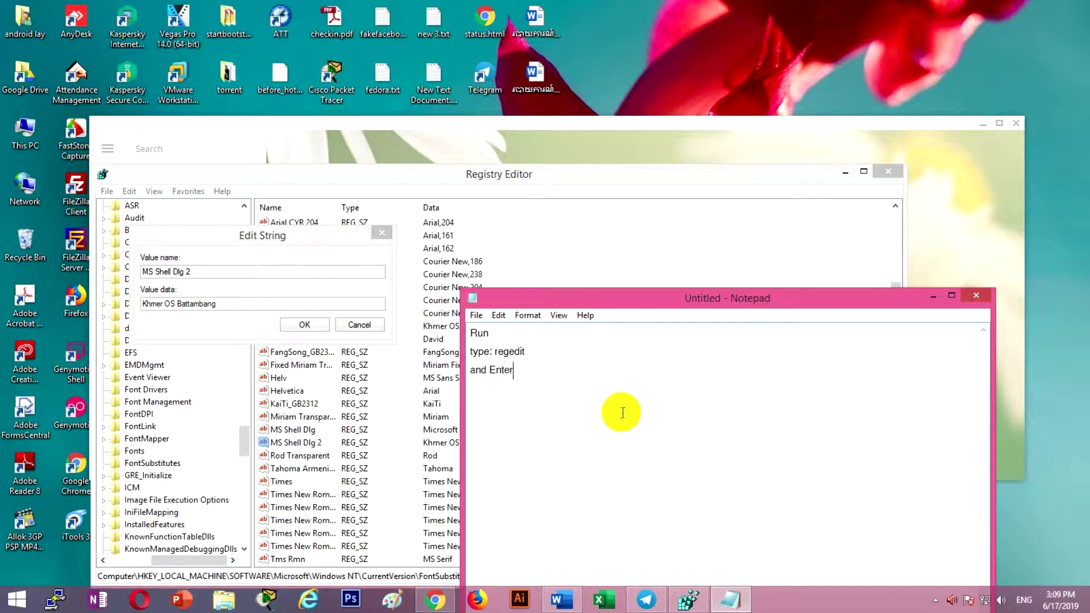
- Start a fourth line in the notes with the word "click"
key(Return)
text(ck)
key(BackSpace)
text(lick)
- Switch to the Registry Editor, dismiss the Edit String dialog and select the HKEY_LOCAL_MACHINE key
click(238, 215)
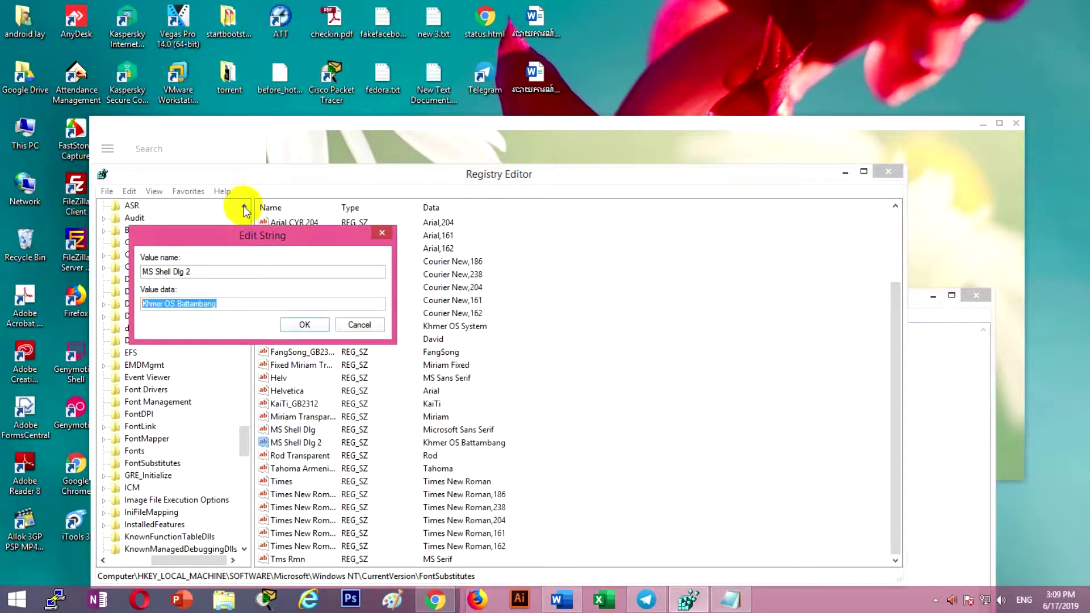
drag(237, 242, 1089, 328)
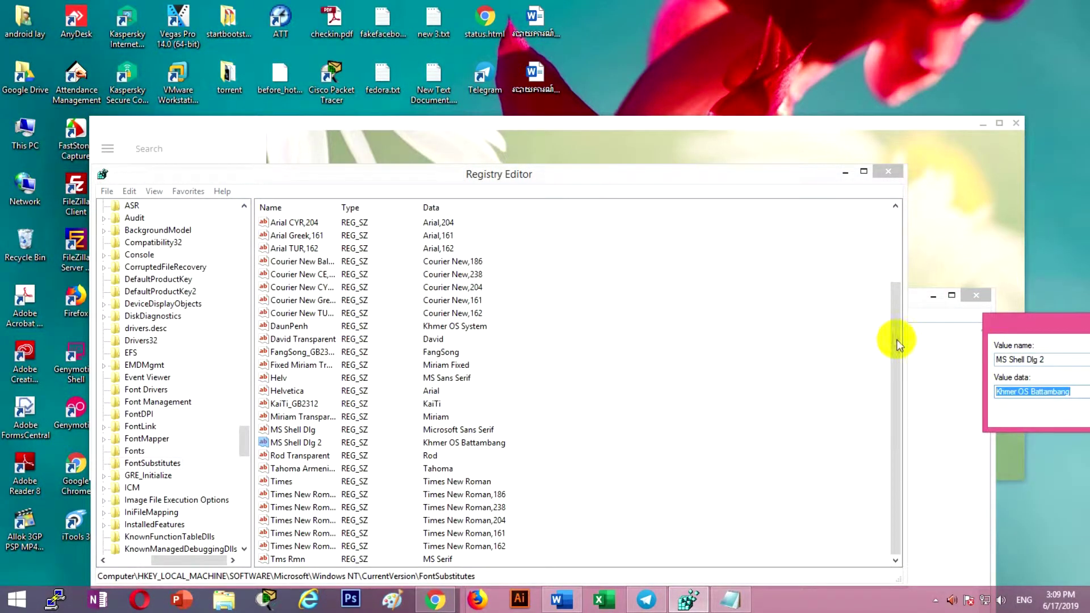
click(887, 287)
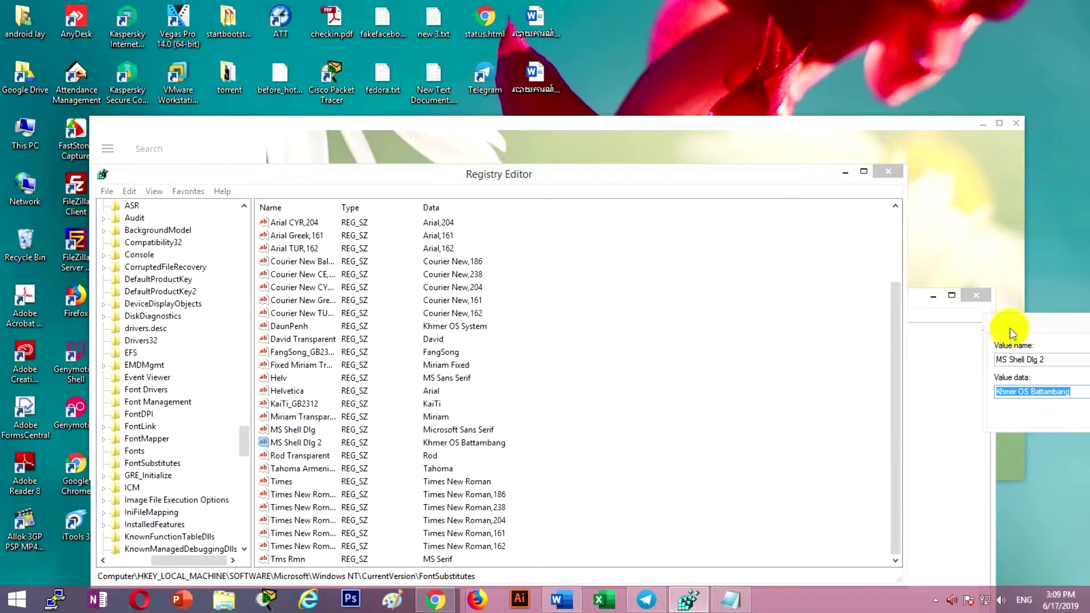
click(719, 240)
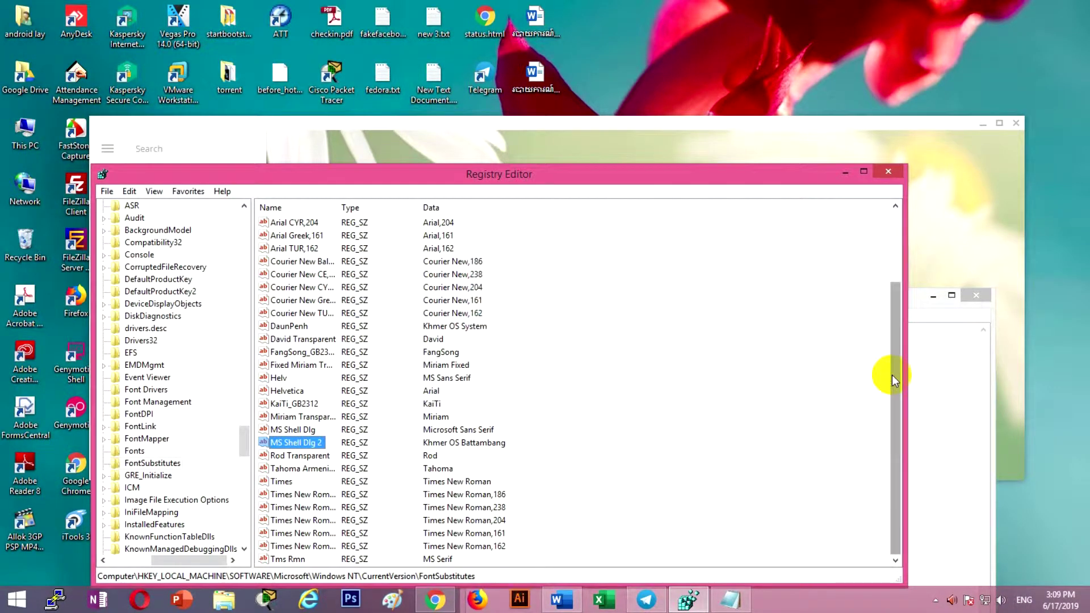
drag(891, 375, 894, 233)
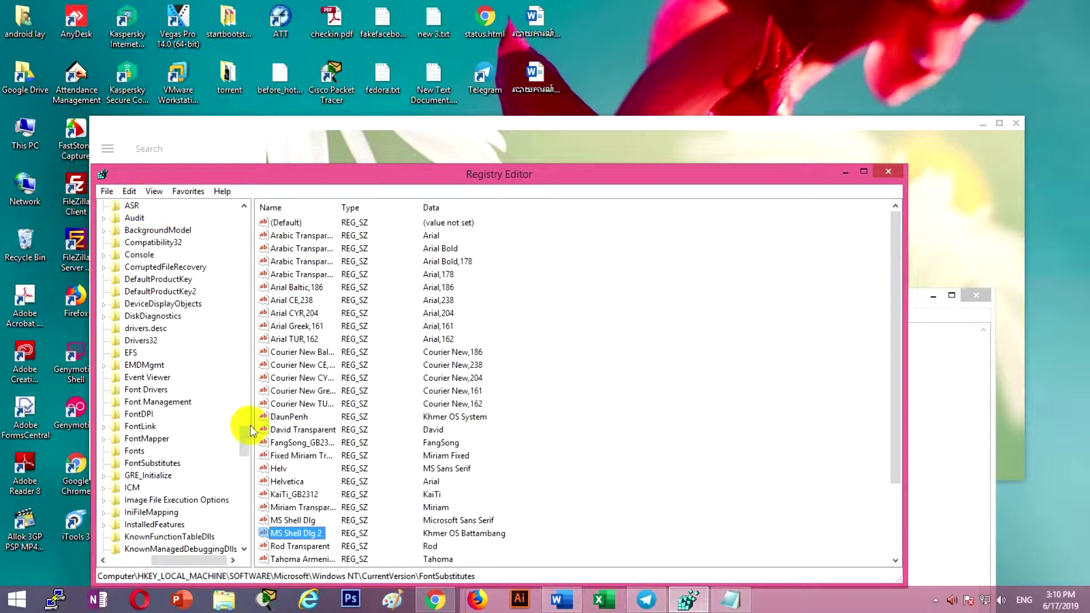
drag(252, 446, 268, 200)
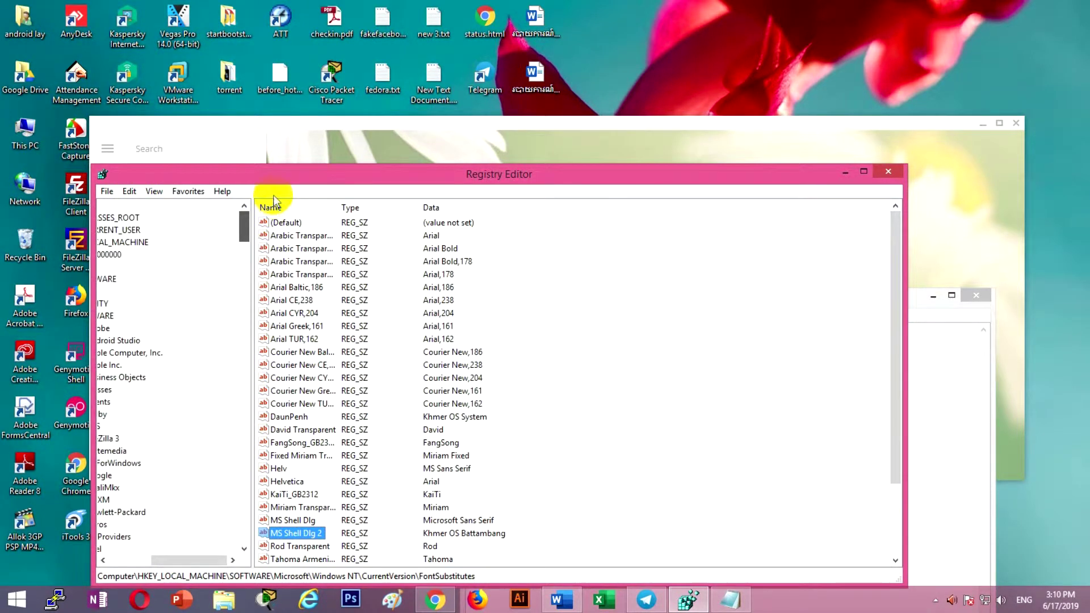
drag(187, 559, 49, 547)
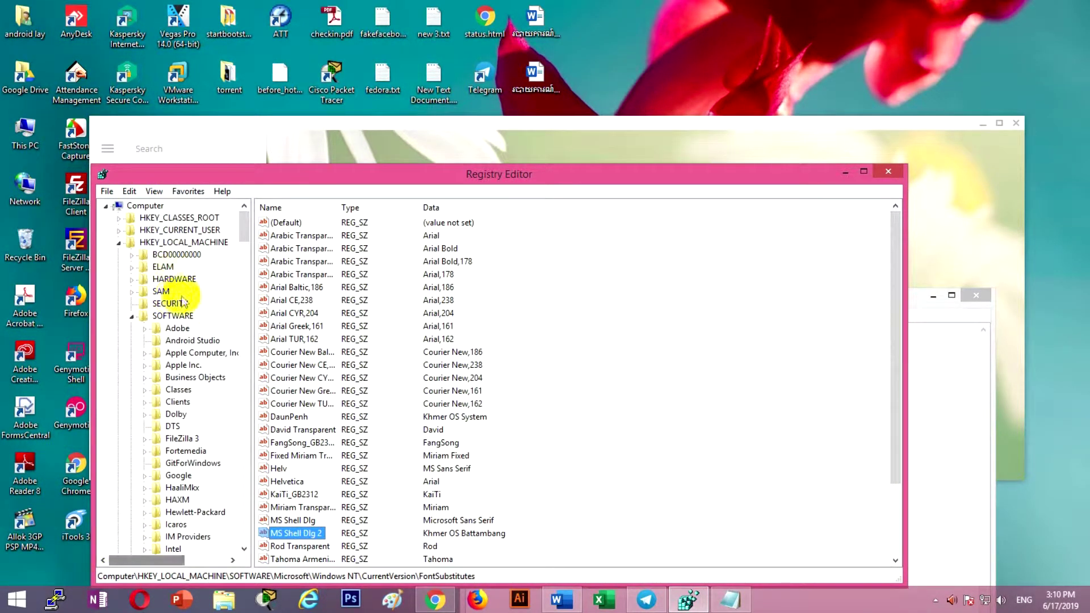
click(163, 244)
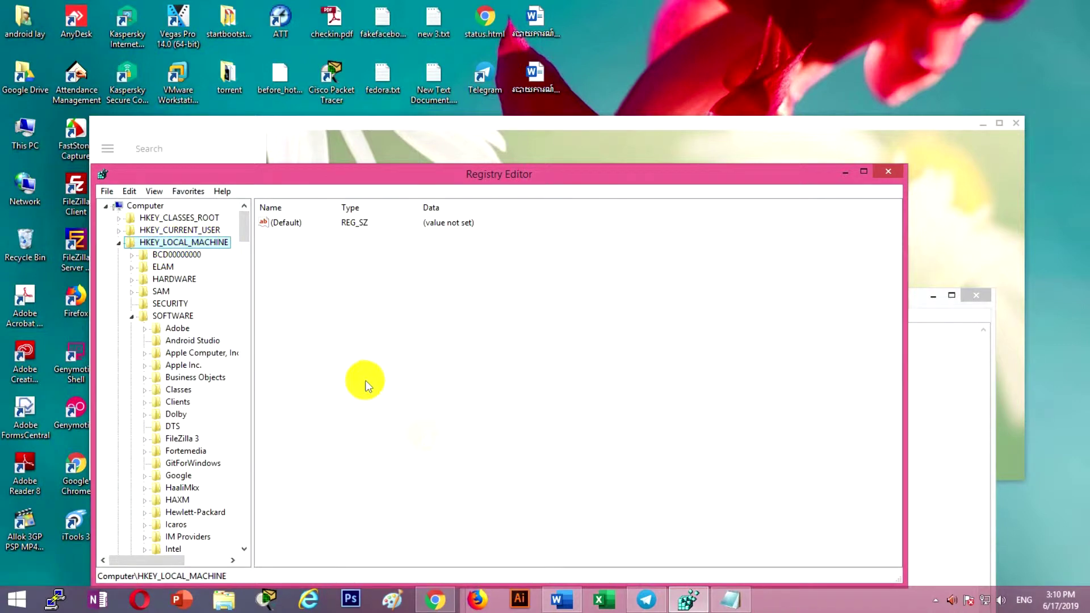
- Return to Notepad and complete the fourth line as "click KHEY_LOCAL_MACHINE"
click(730, 597)
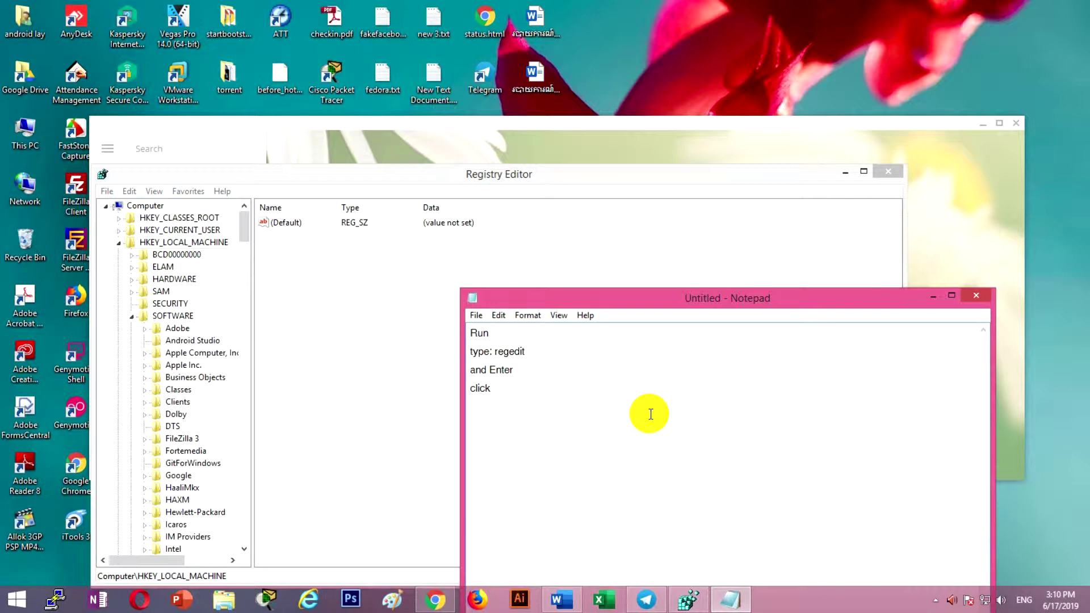
text(KHEY_LOCAL_MACHI)
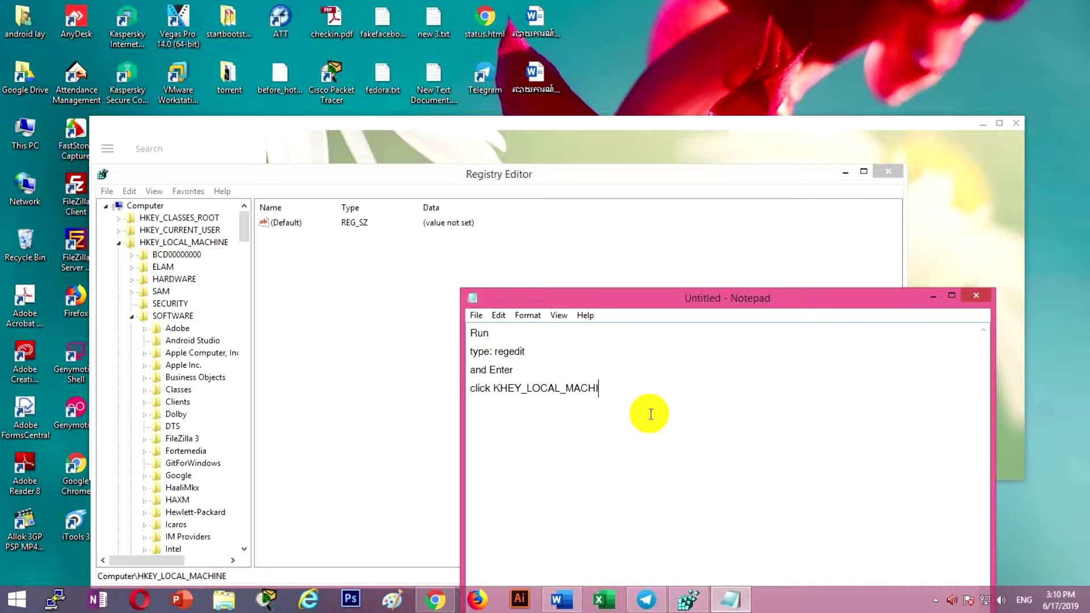
text(NE)
- Add the line "click SOFTWARE" to the notes
key(Return)
text(cli)
key(BackSpace)
key(BackSpace)
text(lie)
key(BackSpace)
text(ck SOFTWS)
key(BackSpace)
text(ARE )
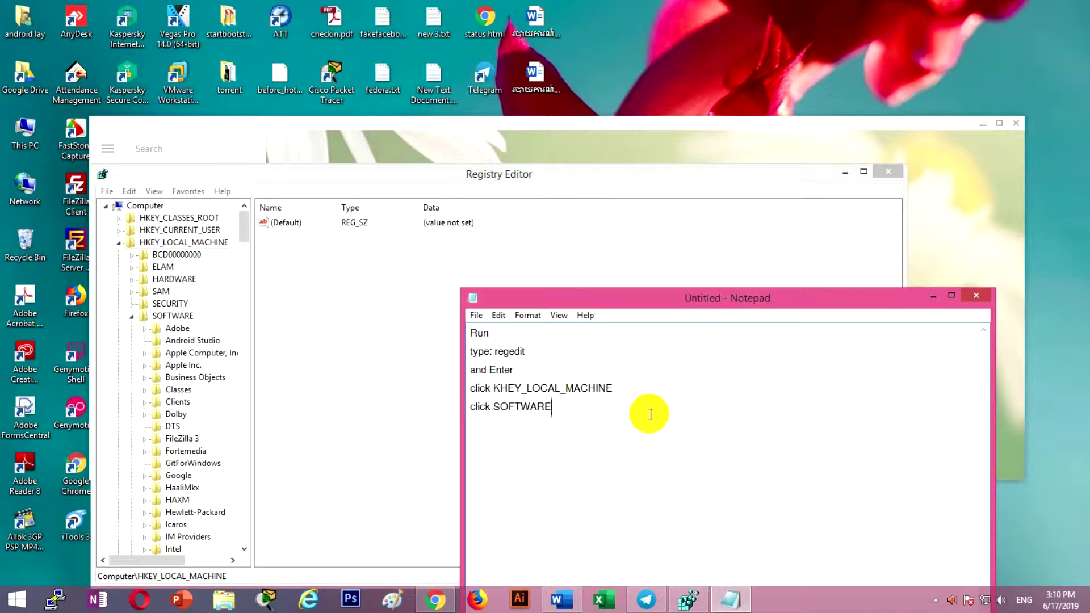
- Locate the Microsoft key under SOFTWARE in the registry and add the line "click Microsoft" to the notes
text(click)
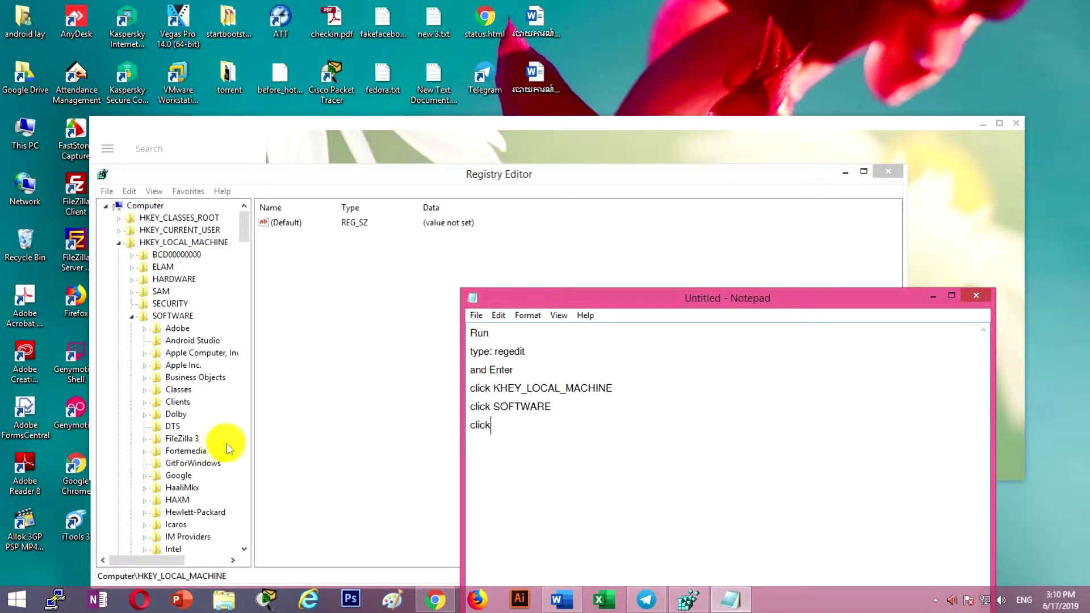
mouse_move(244, 226)
mouse_down()
mouse_move(245, 260)
mouse_move(251, 244)
mouse_up()
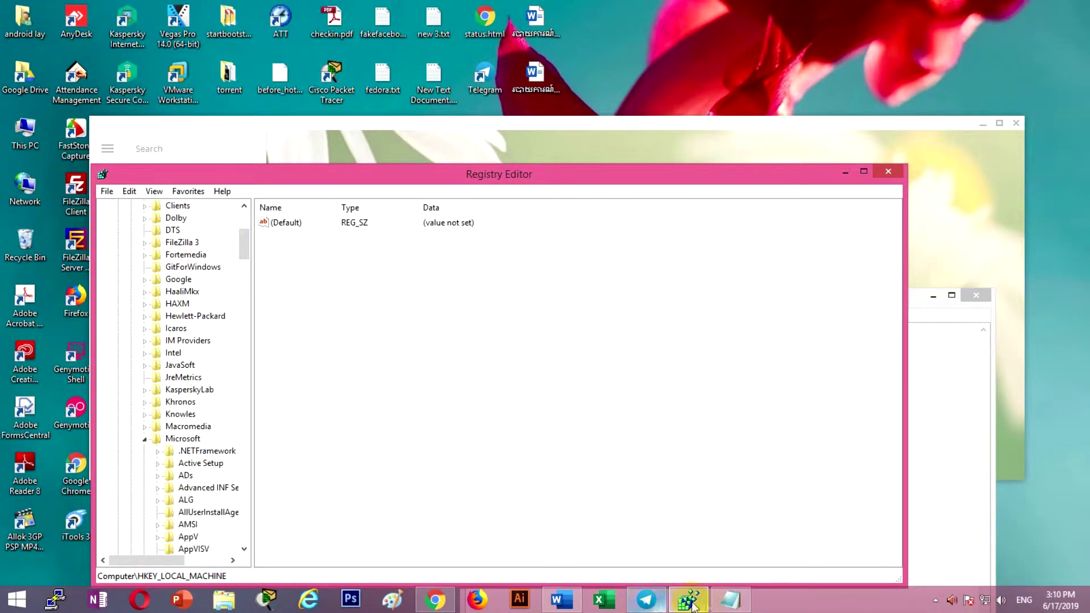
click(730, 600)
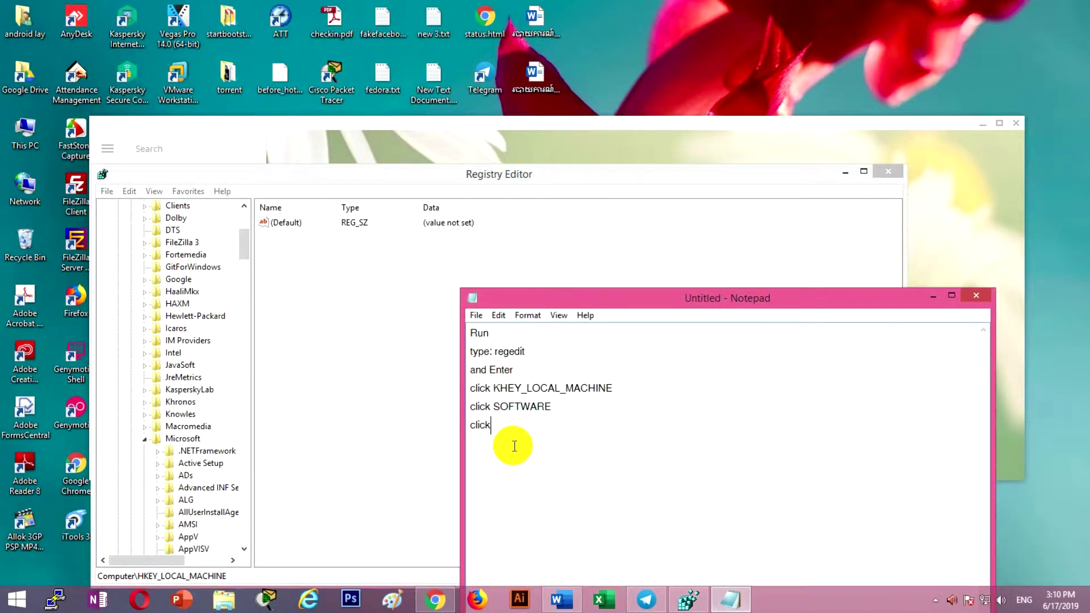
text(Microsoft)
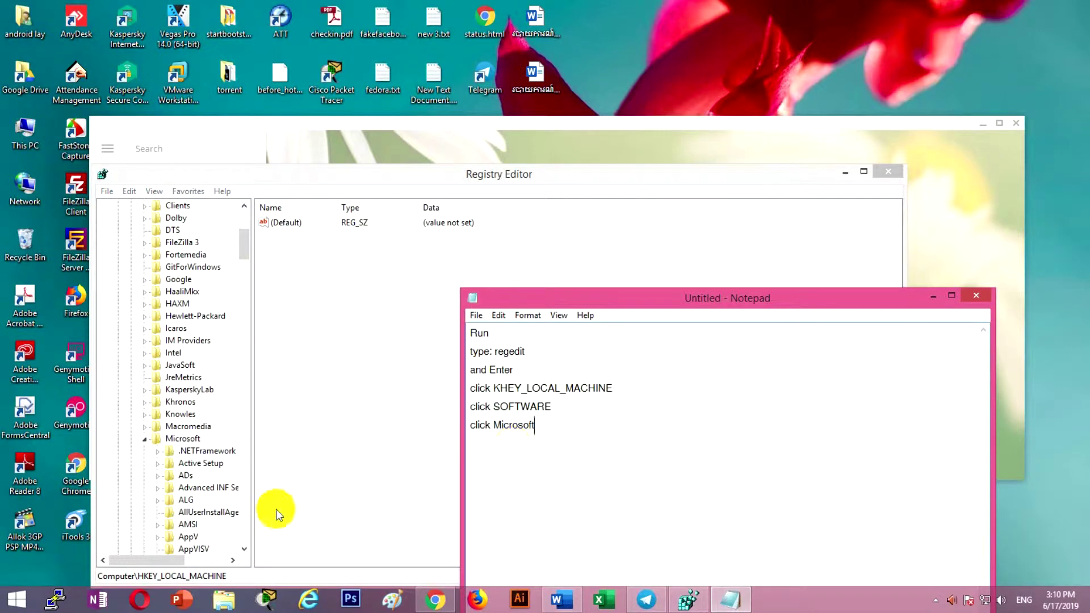
- Locate the Windows NT key under Microsoft and add the line "click windows NT" to the notes
drag(243, 250, 301, 407)
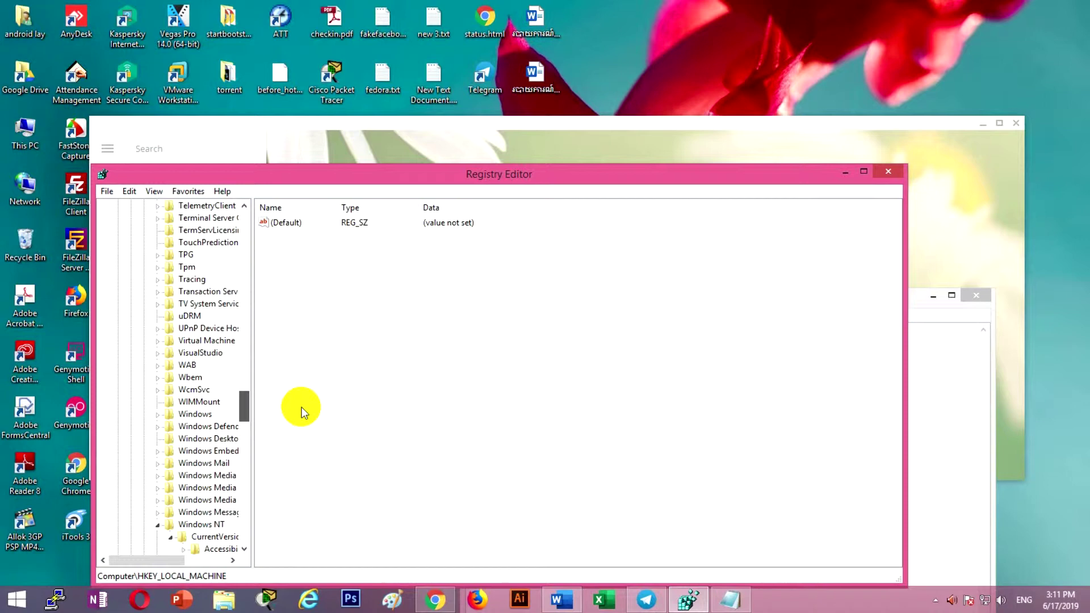
click(731, 599)
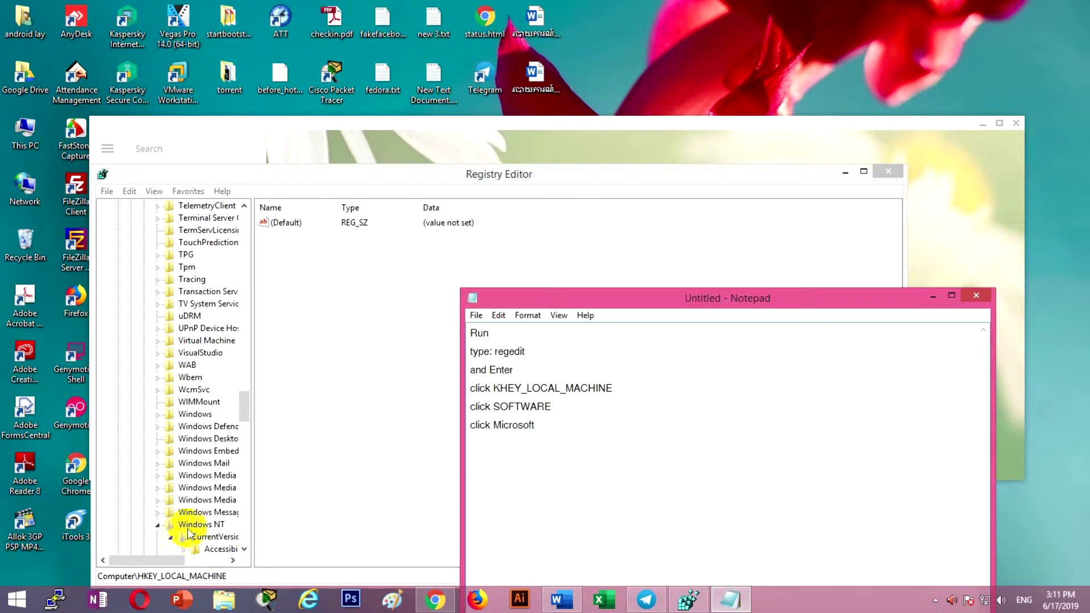
text(c)
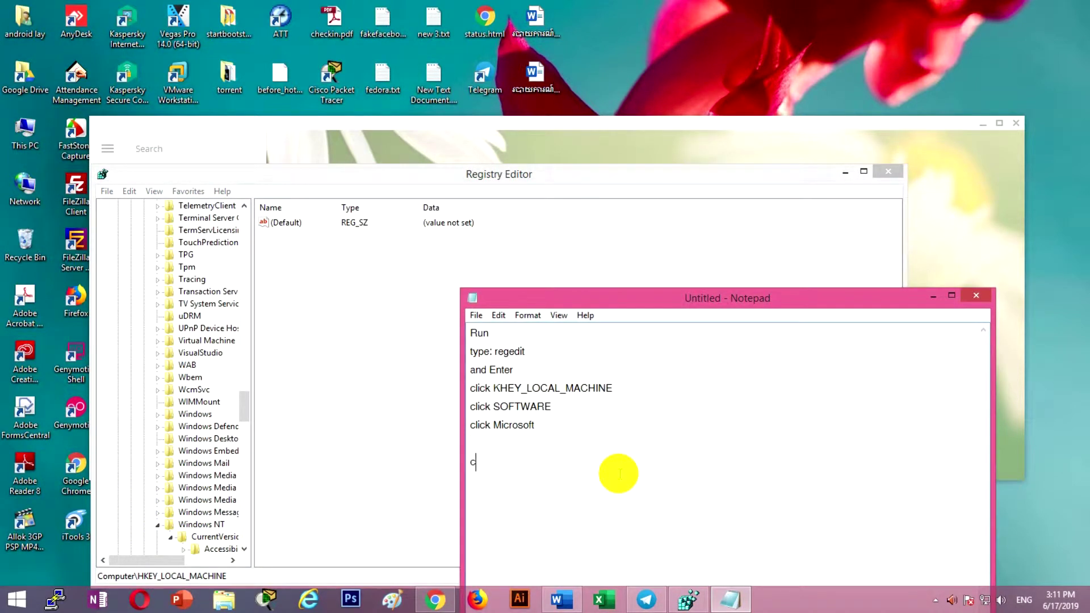
text(licjk)
key(BackSpace)
key(BackSpace)
key(BackSpace)
text(k windows NT)
- Widen the registry key tree and examine the font keys under Windows NT\CurrentVersion, from Font Drivers to Fonts
drag(246, 423, 263, 529)
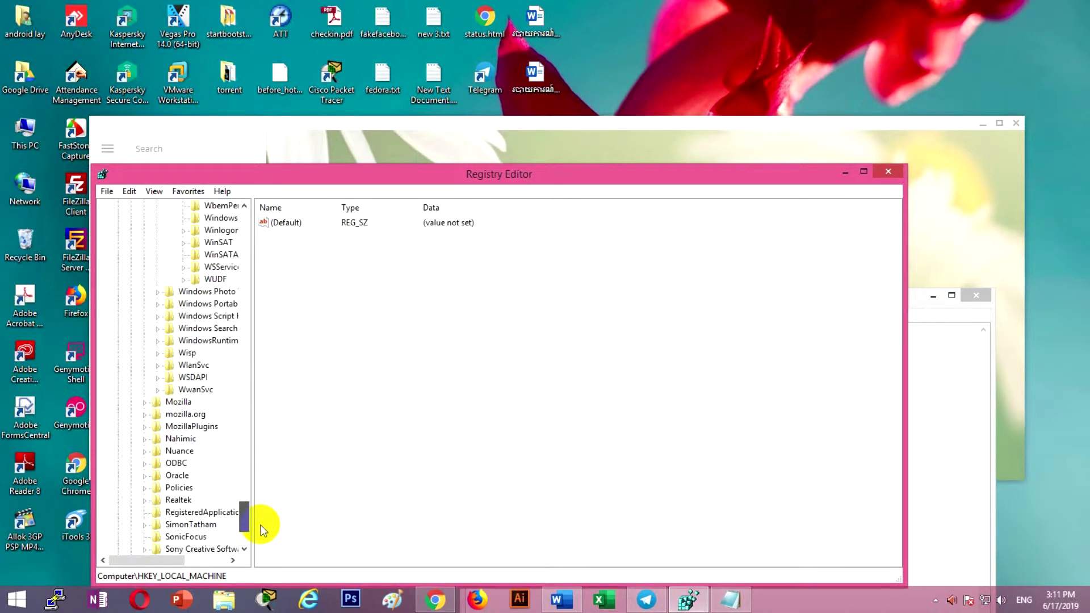
drag(253, 441, 343, 444)
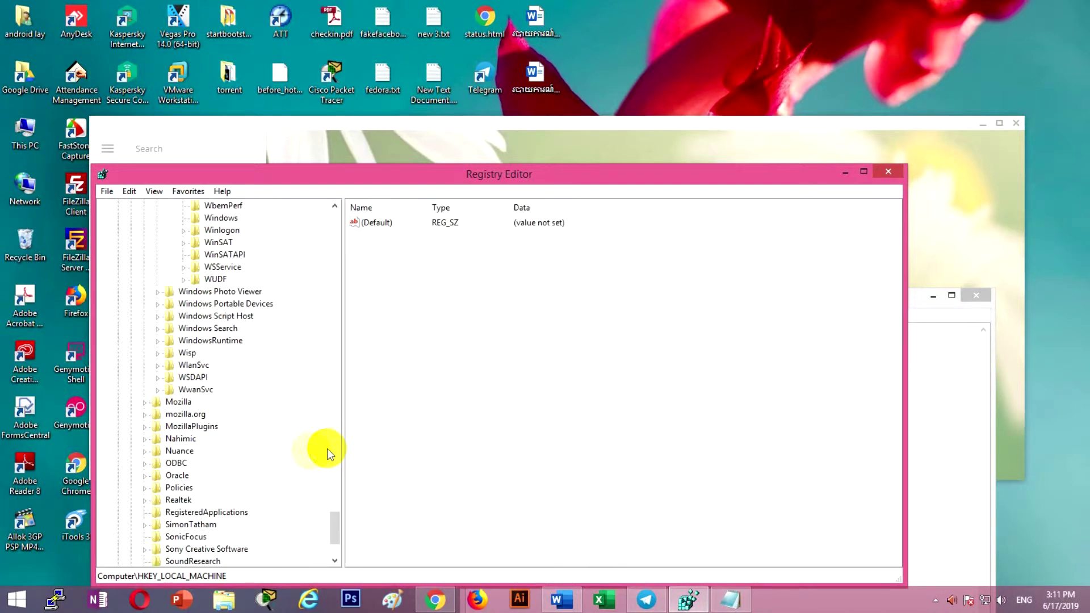
drag(335, 536, 353, 435)
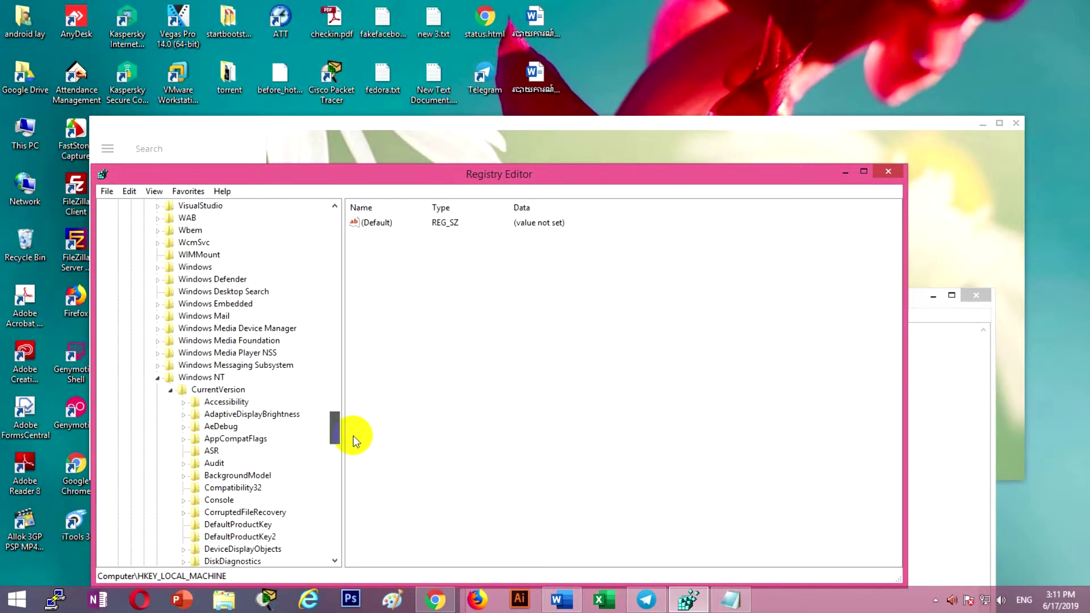
scroll(281, 476, down, 6)
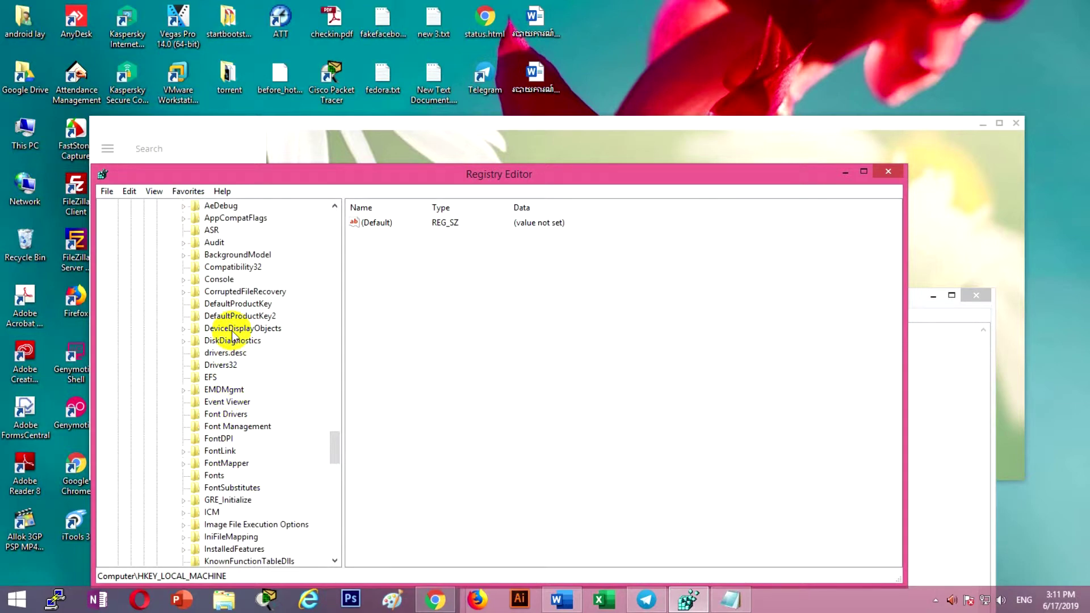
click(230, 304)
click(238, 414)
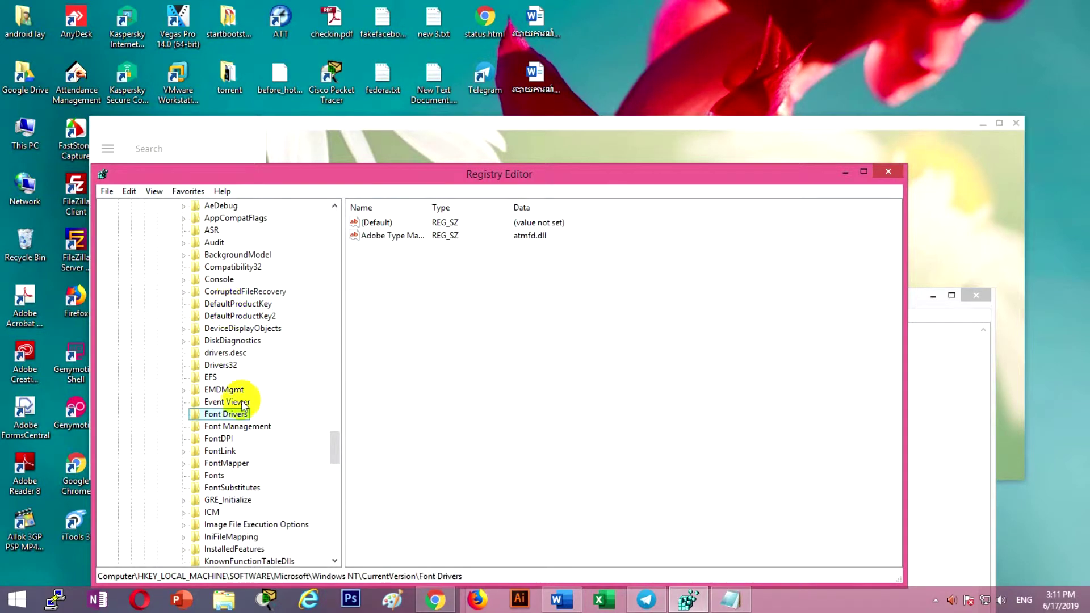
click(235, 427)
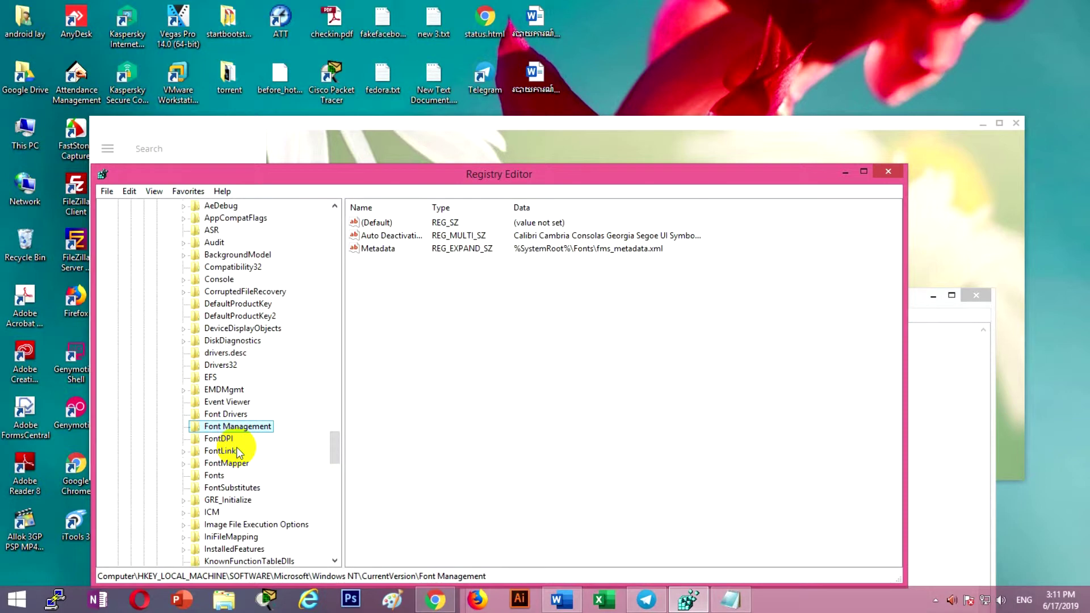
click(224, 439)
click(220, 476)
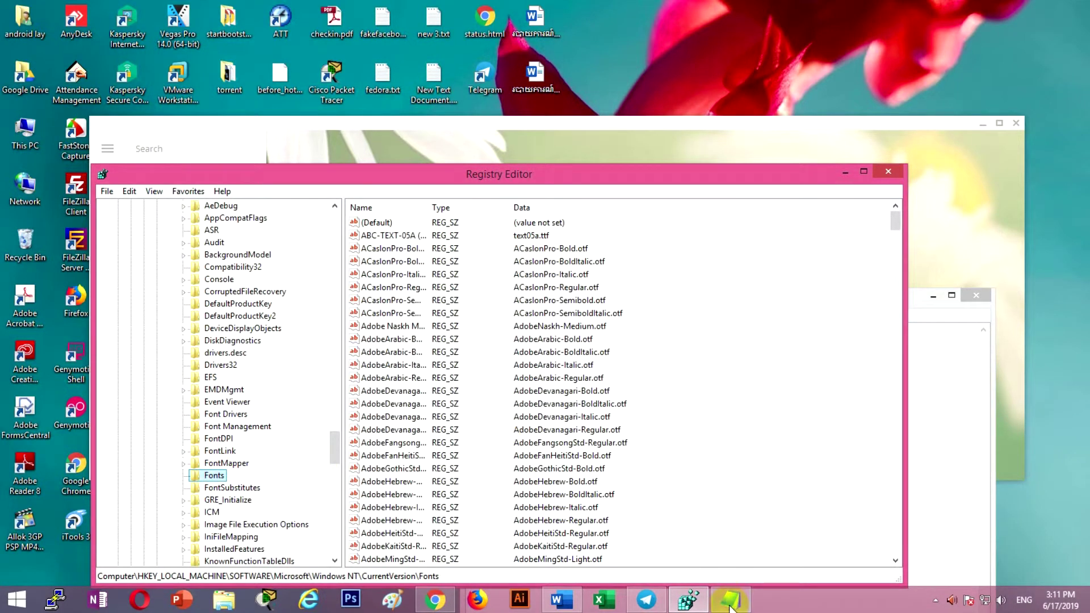
- Return to Notepad and add the line "click FONT" below "click windows NT"
click(730, 599)
key(Return)
text(c)
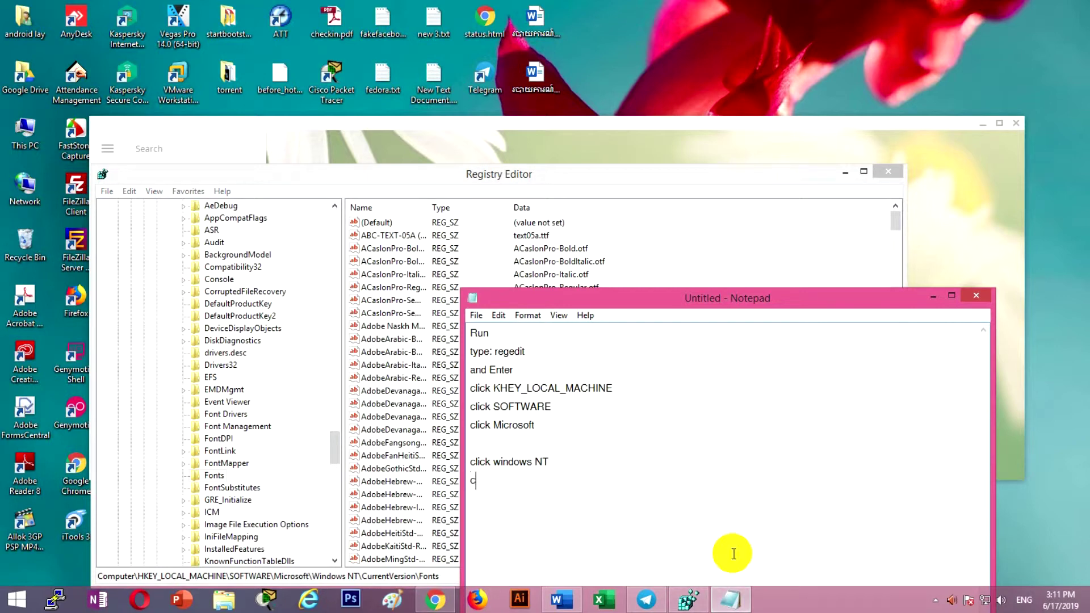
text(lick)
text(FOn)
key(BackSpace)
text(NT)
click(936, 600)
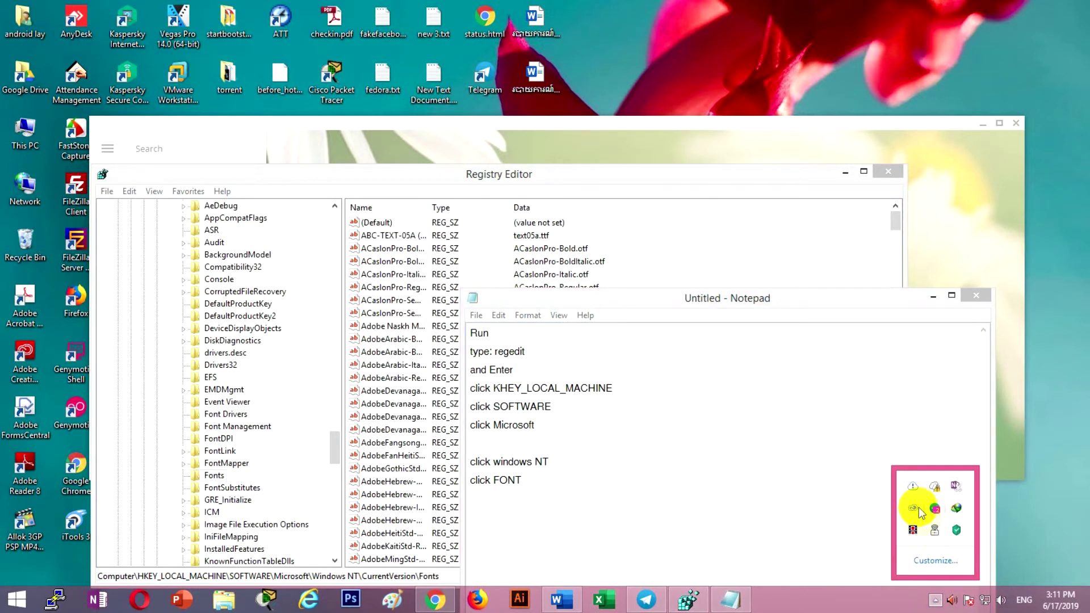